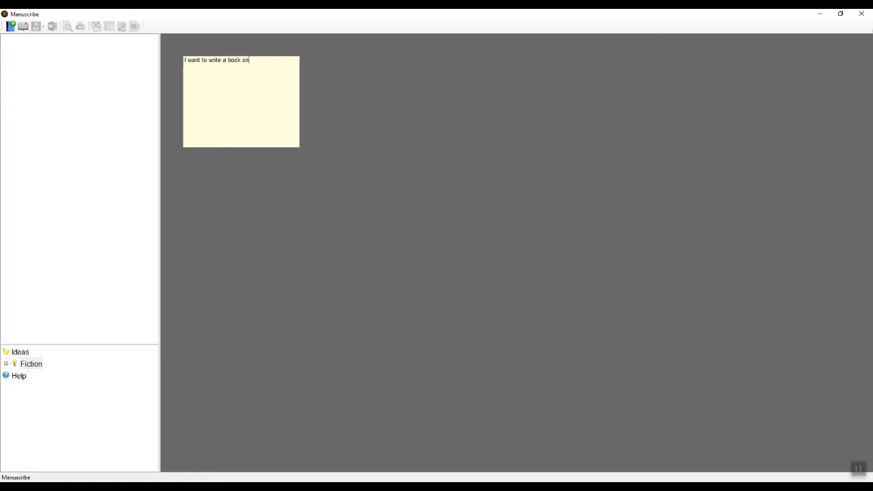
Step: Complete the idea note so it reads "I want to write a book on aliens" and expand the Fiction idea
{"action": "type", "text": "iens"}
{"action": "left_click", "coordinate": [38, 366]}
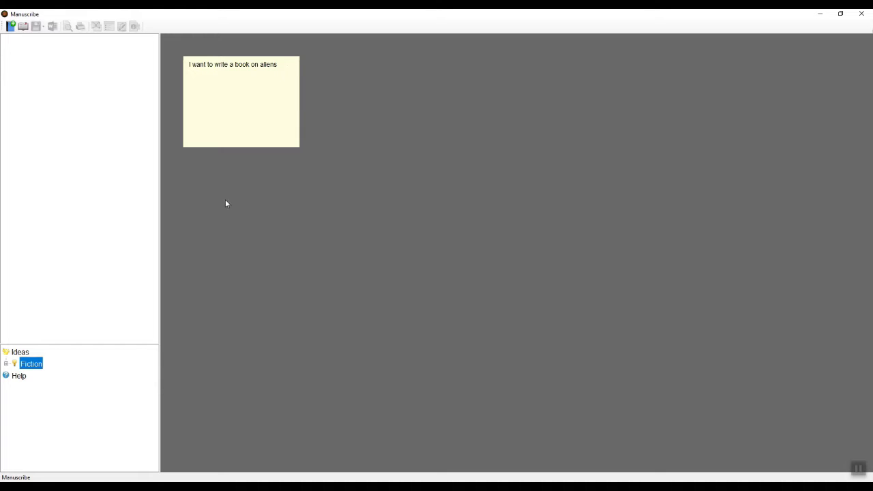
{"action": "left_click", "coordinate": [6, 364]}
Step: Start a new book titled "Riders of the First Ark" and enter the author's full name
{"action": "left_click", "coordinate": [11, 28]}
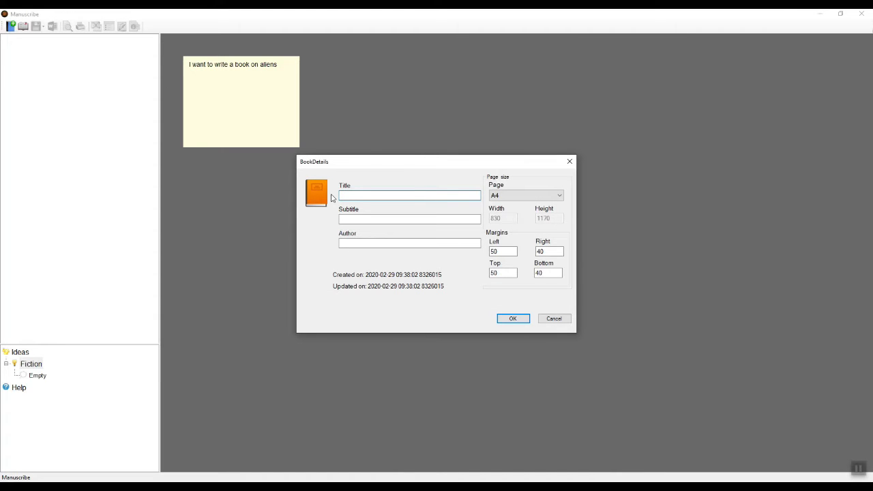
{"action": "type", "text": "Riders of the First Ark"}
{"action": "key", "text": "Tab"}
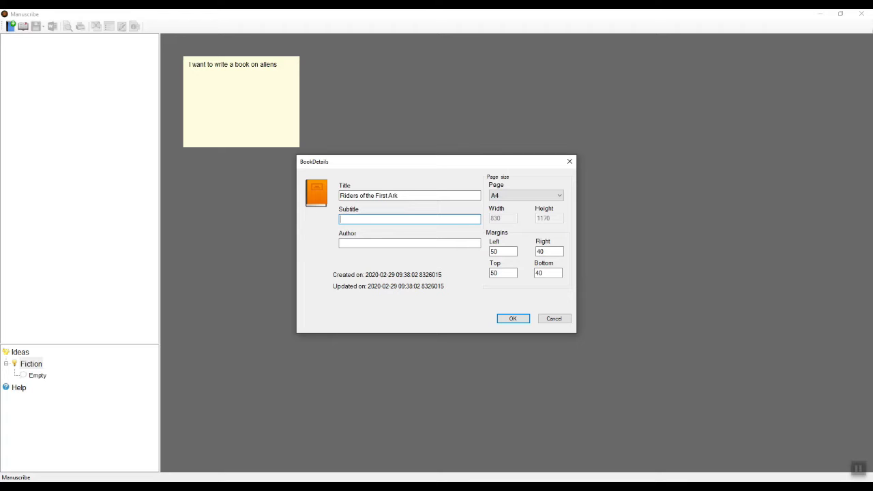
{"action": "left_click", "coordinate": [409, 243]}
{"action": "type", "text": "Vijay Sridhara"}
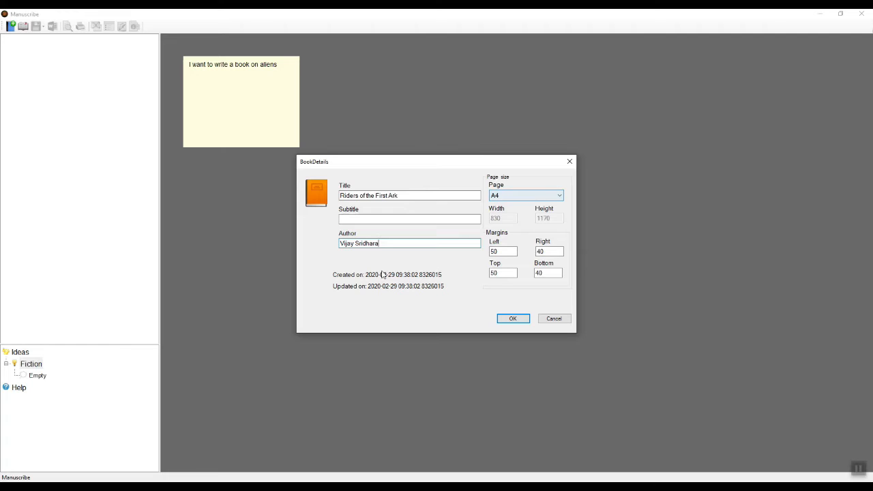
{"action": "left_click_drag", "start_coordinate": [403, 251], "coordinate": [335, 243]}
Step: Set the page size to A5, review the margins, and create the book
{"action": "left_click", "coordinate": [505, 195]}
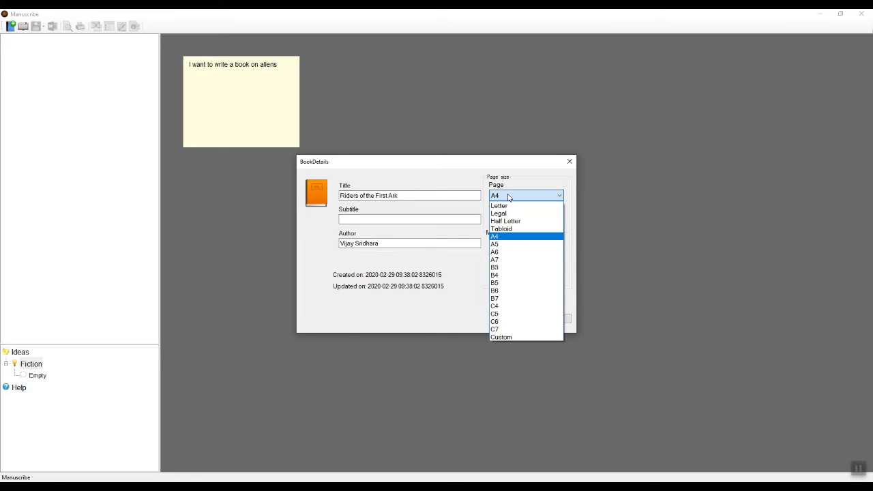
{"action": "left_click", "coordinate": [506, 246]}
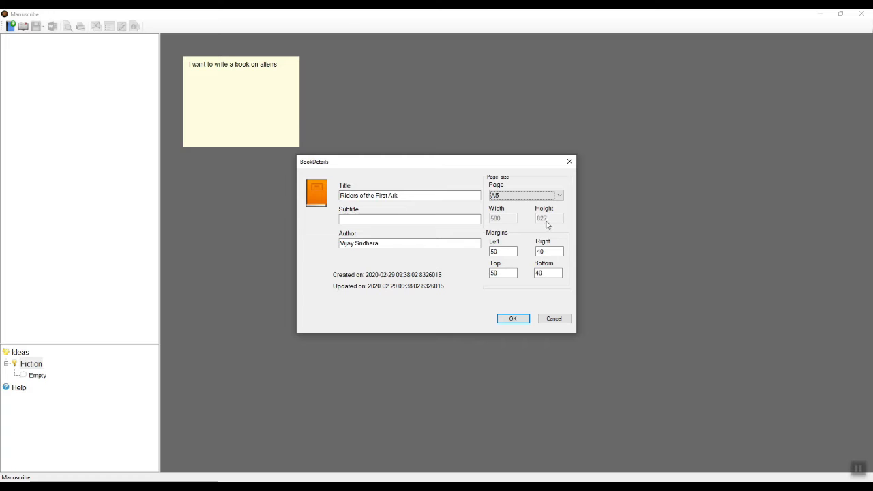
{"action": "left_click_drag", "start_coordinate": [517, 252], "coordinate": [478, 253]}
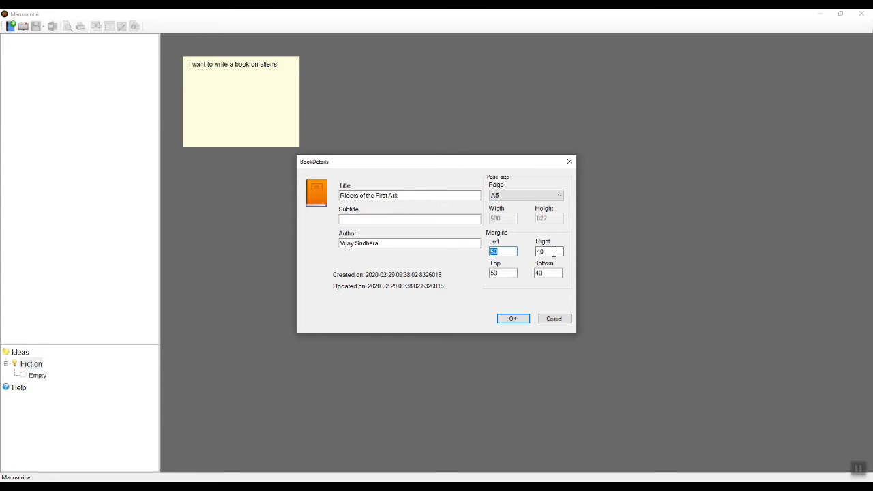
{"action": "key", "text": "Tab"}
{"action": "left_click_drag", "start_coordinate": [513, 273], "coordinate": [490, 273]}
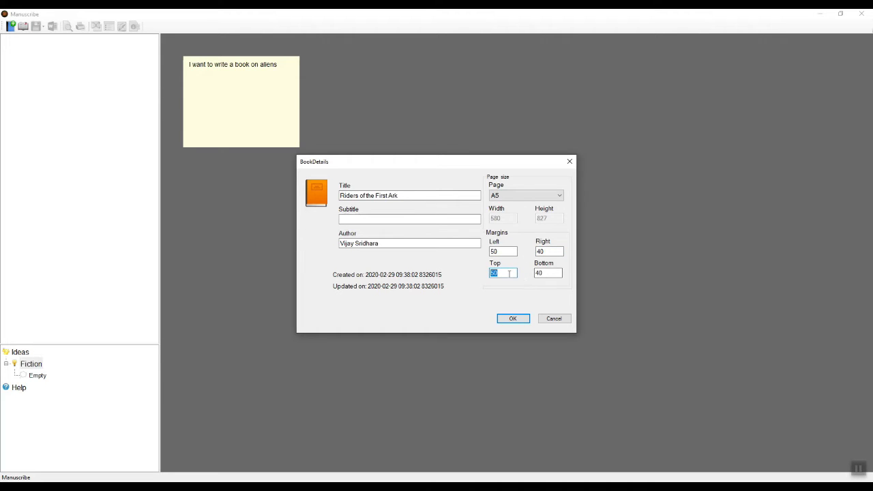
{"action": "key", "text": "Tab"}
{"action": "left_click", "coordinate": [509, 320]}
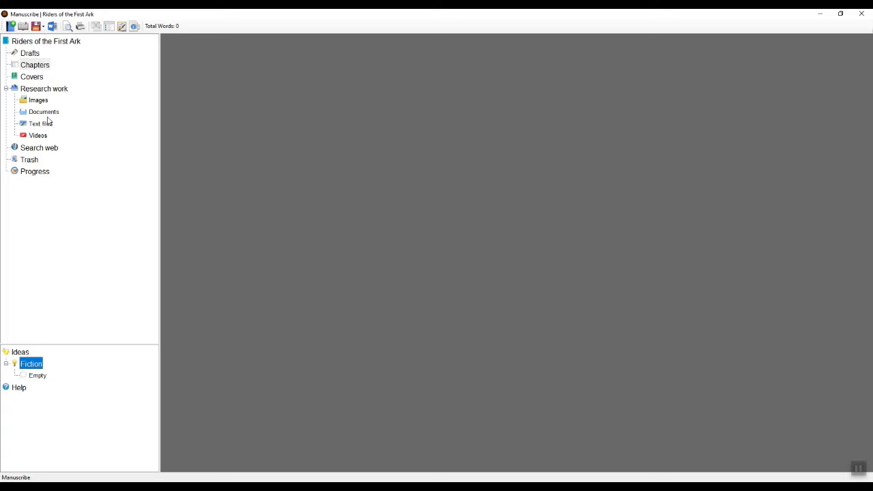
Step: Write "I am writing the book on a hero who finds an Ark in a distant island." and "Story line." on the book's main page
{"action": "left_click", "coordinate": [36, 42]}
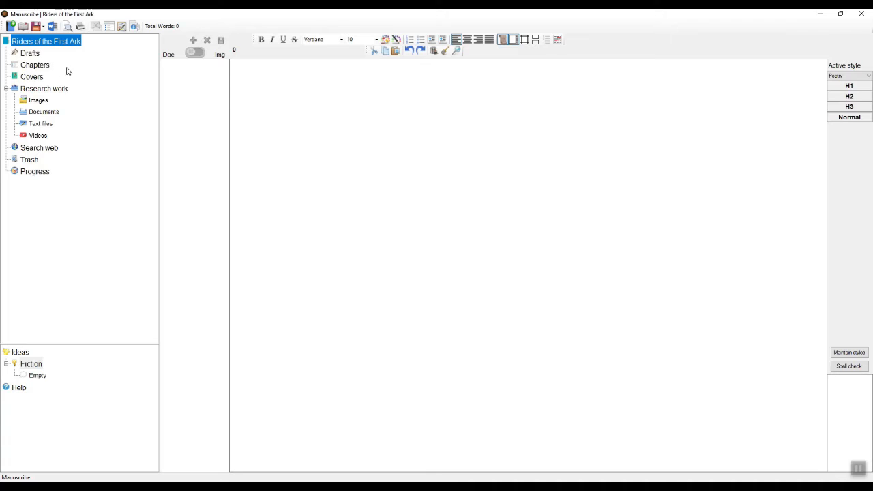
{"action": "left_click", "coordinate": [314, 137]}
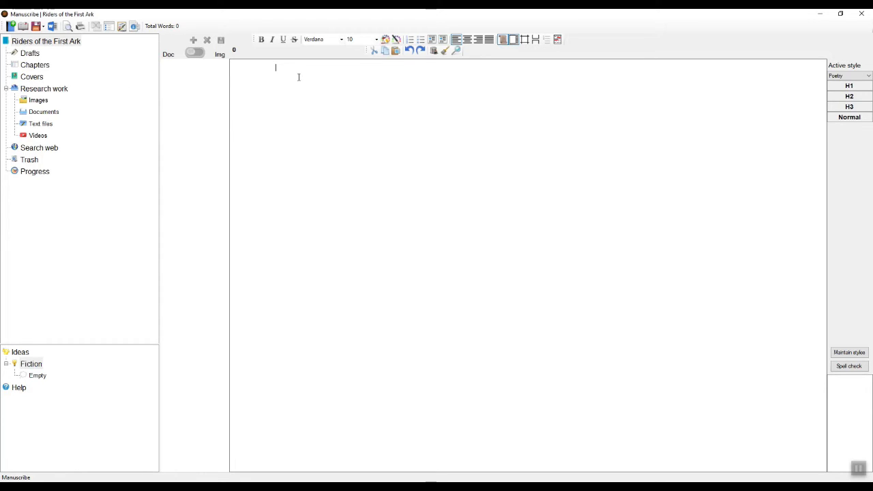
{"action": "type", "text": "I am writing"}
{"action": "type", "text": " the book for"}
{"action": "type", "text": " a ki"}
{"action": "key", "text": "BackSpace"}
{"action": "key", "text": "BackSpace"}
{"action": "key", "text": "BackSpace"}
{"action": "key", "text": "BackSpace"}
{"action": "key", "text": "BackSpace"}
{"action": "key", "text": "BackSpace"}
{"action": "key", "text": "BackSpace"}
{"action": "key", "text": "BackSpace"}
{"action": "type", "text": "on a hero who finds an Ark in a distant i"}
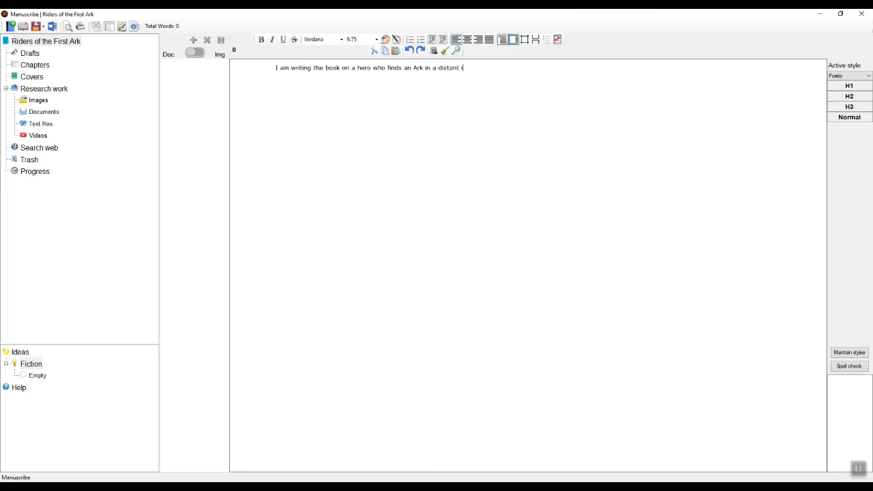
{"action": "type", "text": "sland. "}
{"action": "type", "text": "Story "}
{"action": "type", "text": "line."}
{"action": "left_click_drag", "start_coordinate": [314, 99], "coordinate": [259, 67]}
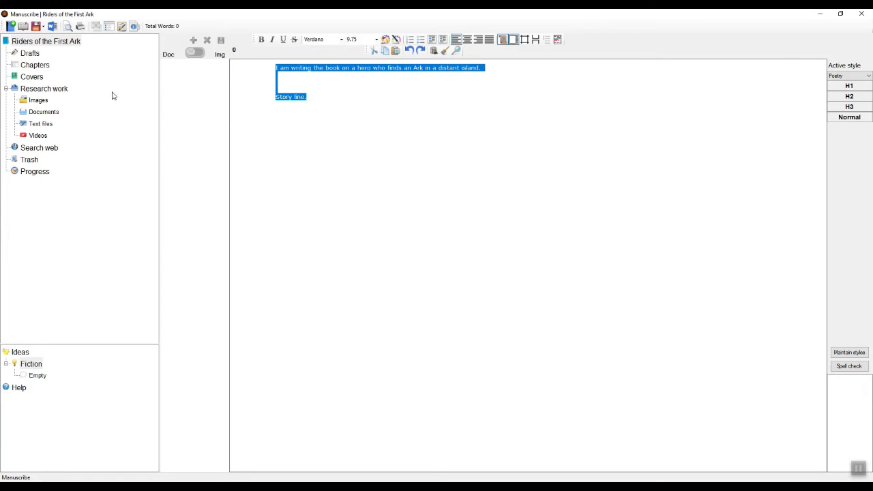
{"action": "left_click", "coordinate": [32, 55]}
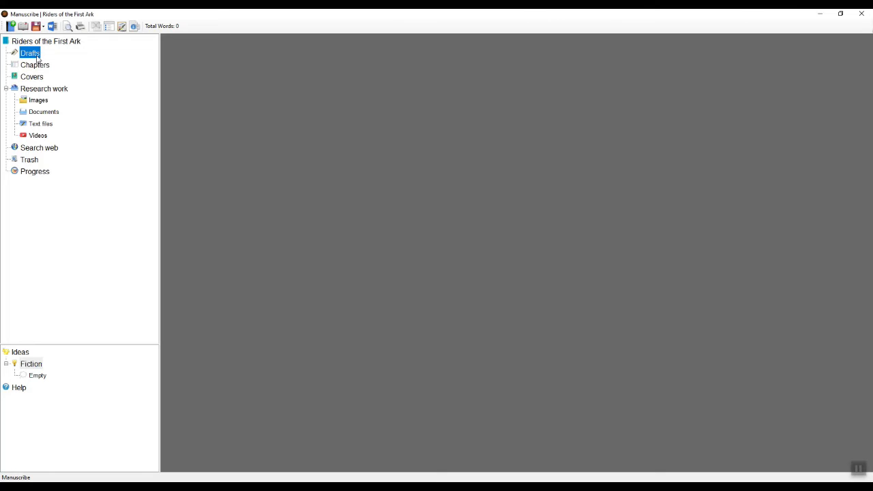
{"action": "left_click", "coordinate": [33, 69]}
{"action": "left_click", "coordinate": [35, 56]}
{"action": "left_click", "coordinate": [36, 68]}
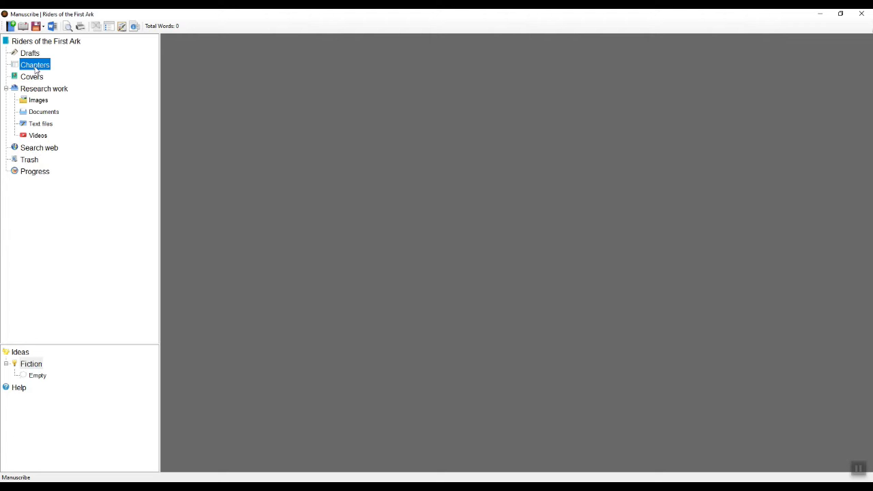
Step: Create a new document draft titled "Scene X" under Drafts
{"action": "left_click", "coordinate": [30, 57]}
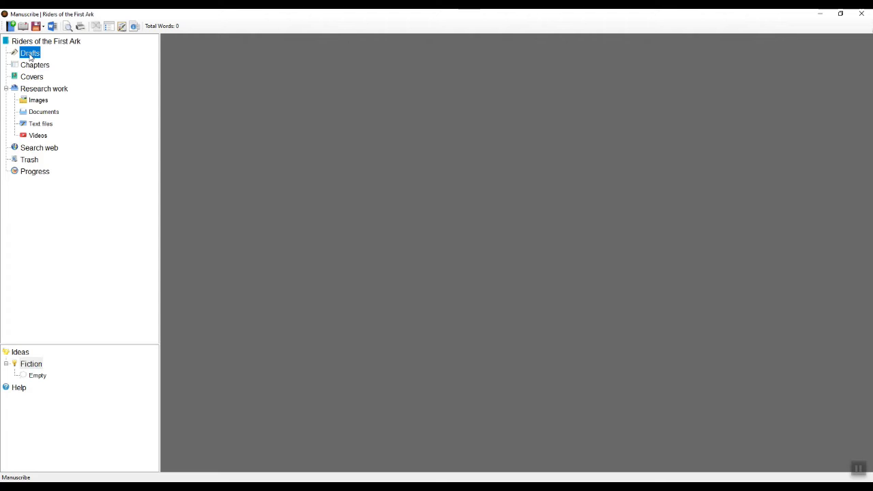
{"action": "right_click", "coordinate": [30, 58]}
{"action": "mouse_move", "coordinate": [75, 60]}
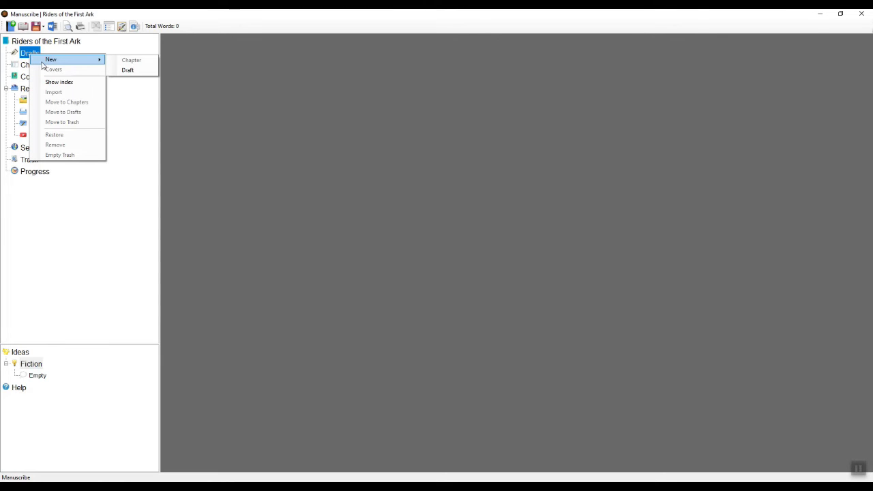
{"action": "left_click", "coordinate": [129, 70]}
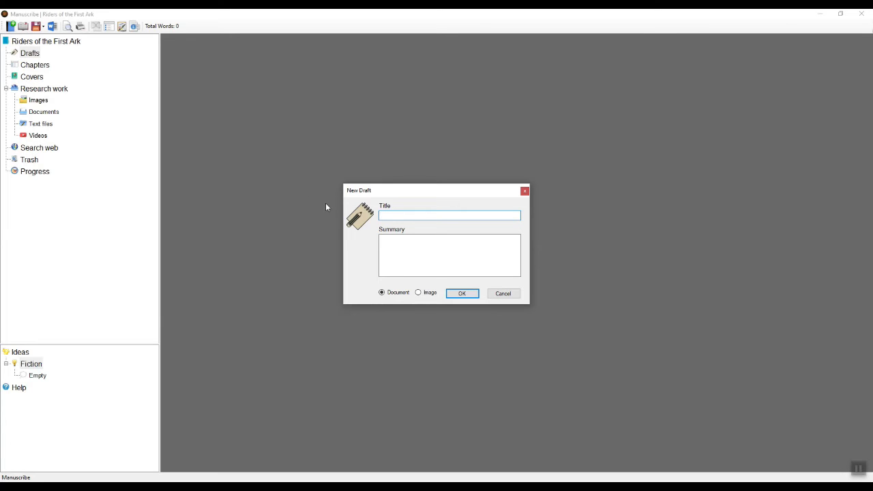
{"action": "type", "text": "Scene X"}
{"action": "left_click", "coordinate": [455, 293]}
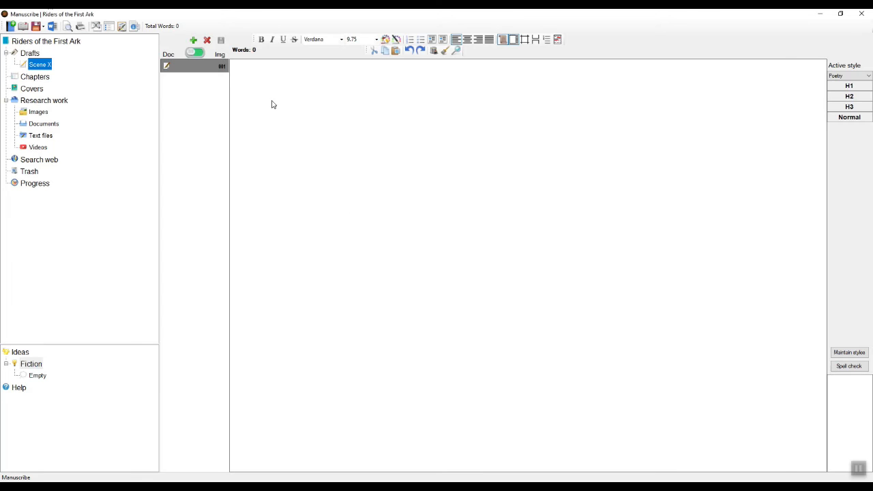
Step: Write "In this scene. ..." on the Scene X draft page and save the page
{"action": "left_click", "coordinate": [343, 157]}
{"action": "type", "text": "T"}
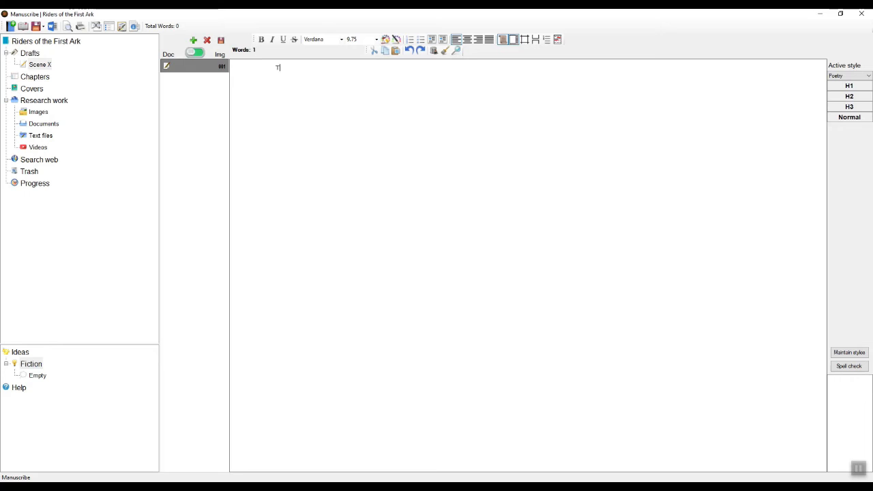
{"action": "type", "text": "hn this scene. ..."}
{"action": "left_click", "coordinate": [221, 41]}
Step: Save the book as a Manuscribe file named "Riders of the First Ark" in the ManuscribeCovers folder
{"action": "left_click", "coordinate": [38, 29]}
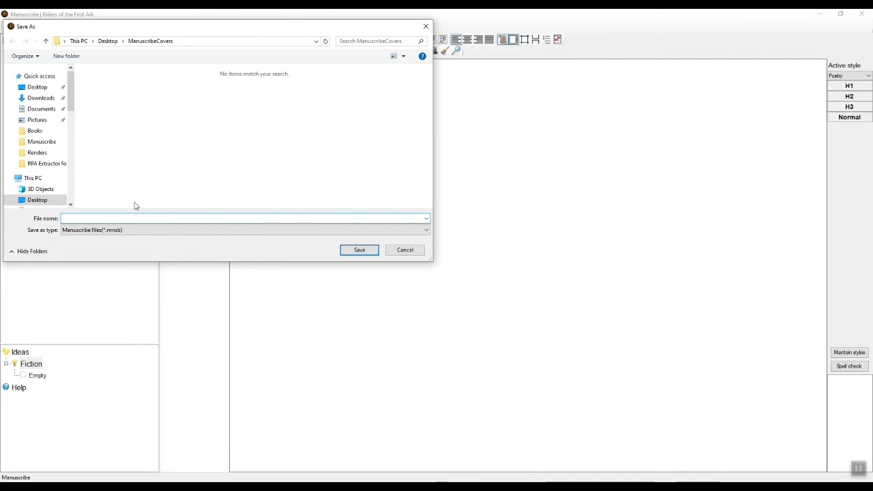
{"action": "type", "text": "Ride"}
{"action": "type", "text": "rs of the First A"}
{"action": "type", "text": "rk"}
{"action": "key", "text": "Return"}
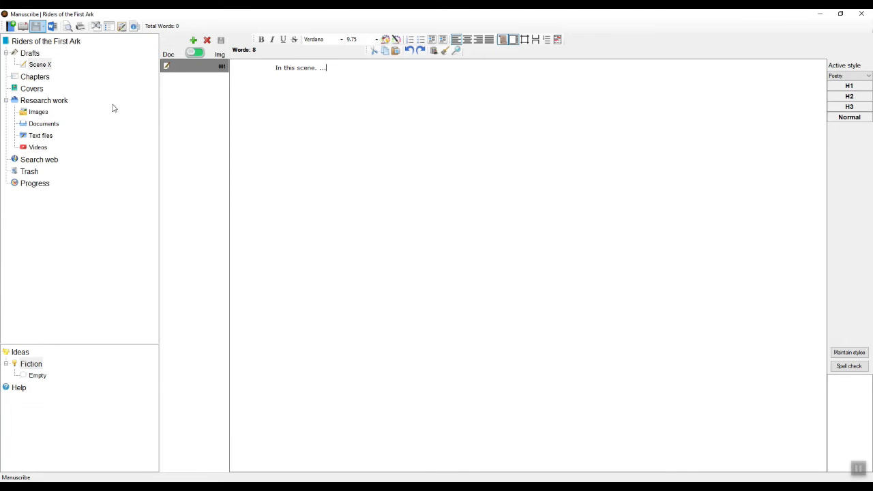
{"action": "left_click", "coordinate": [37, 27]}
Step: Create a new document chapter titled "Chapter 1'" under Chapters
{"action": "left_click", "coordinate": [46, 81]}
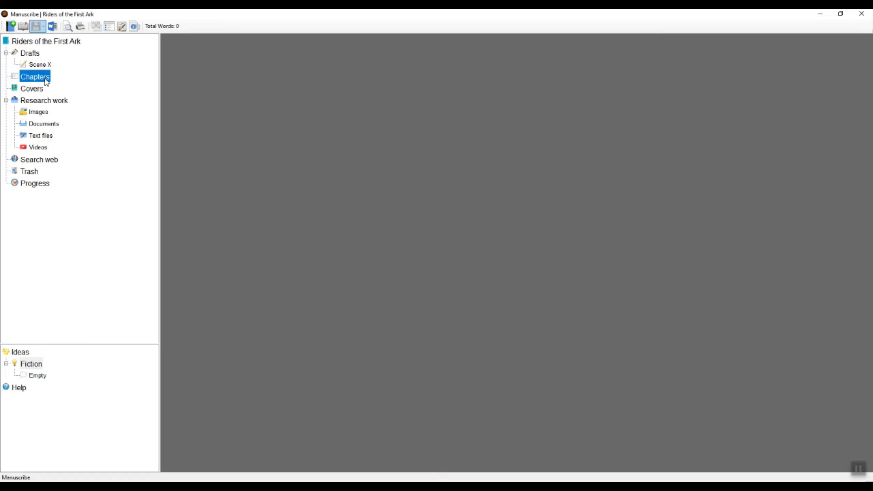
{"action": "right_click", "coordinate": [46, 81]}
{"action": "mouse_move", "coordinate": [102, 84]}
{"action": "left_click", "coordinate": [159, 84]}
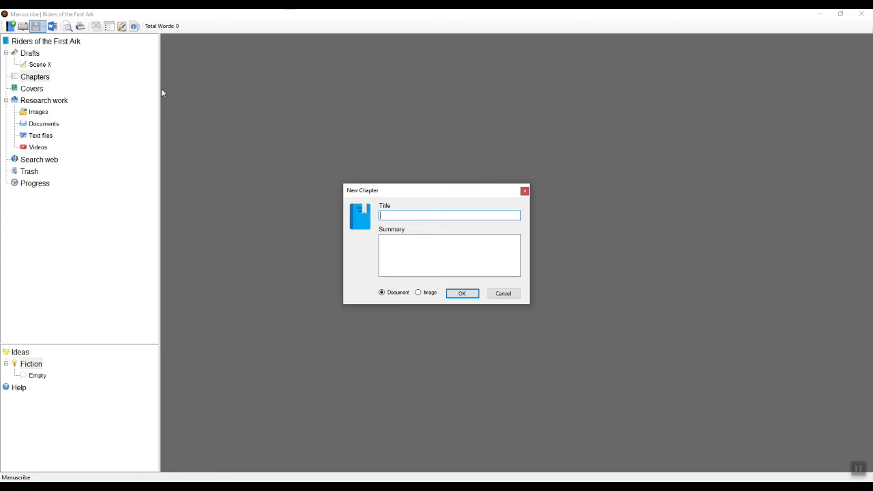
{"action": "type", "text": "Chapter 1"}
{"action": "key", "text": "Return"}
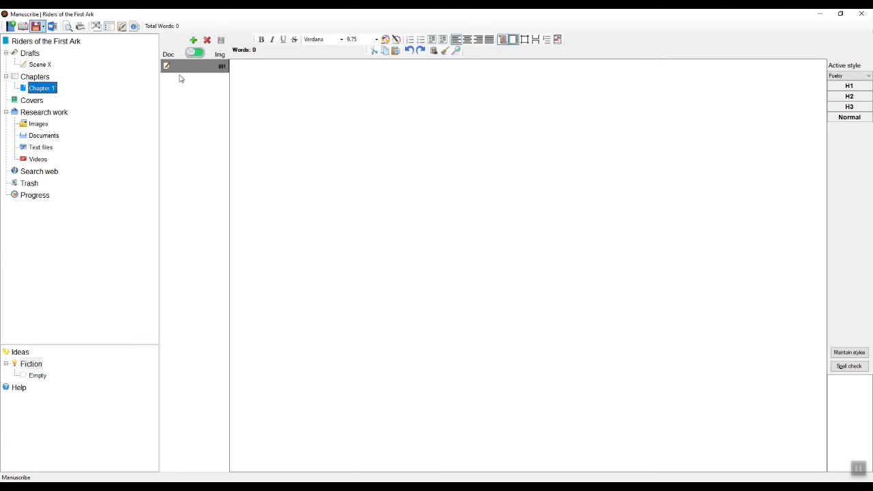
Step: On the chapter's index card, correct the title to "Chapter 1" and enter the summary "Introducing hero"
{"action": "left_click", "coordinate": [44, 77]}
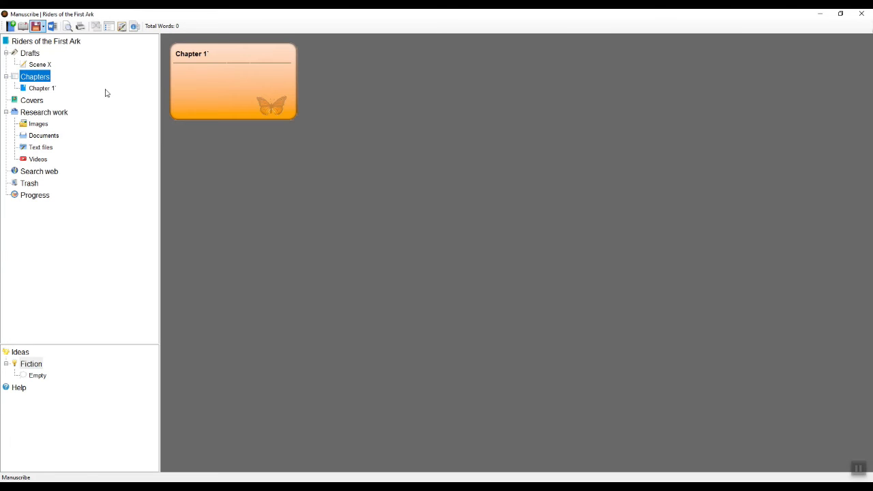
{"action": "left_click", "coordinate": [202, 56]}
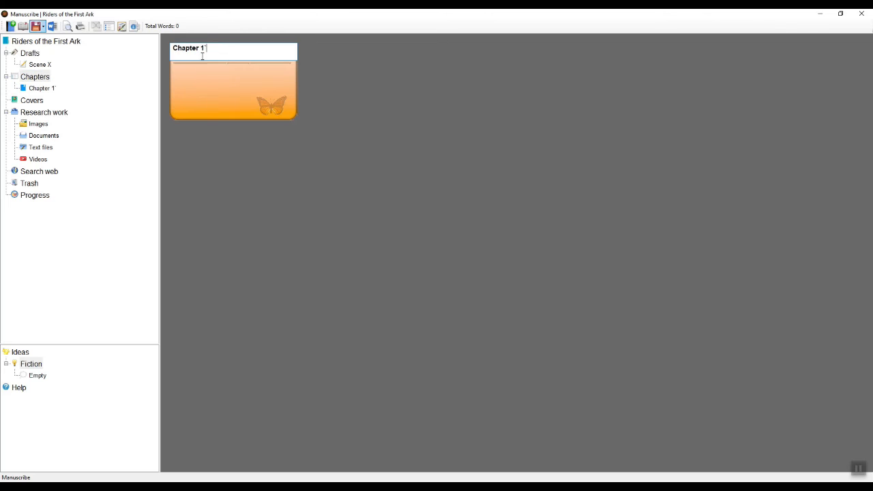
{"action": "left_click", "coordinate": [220, 87]}
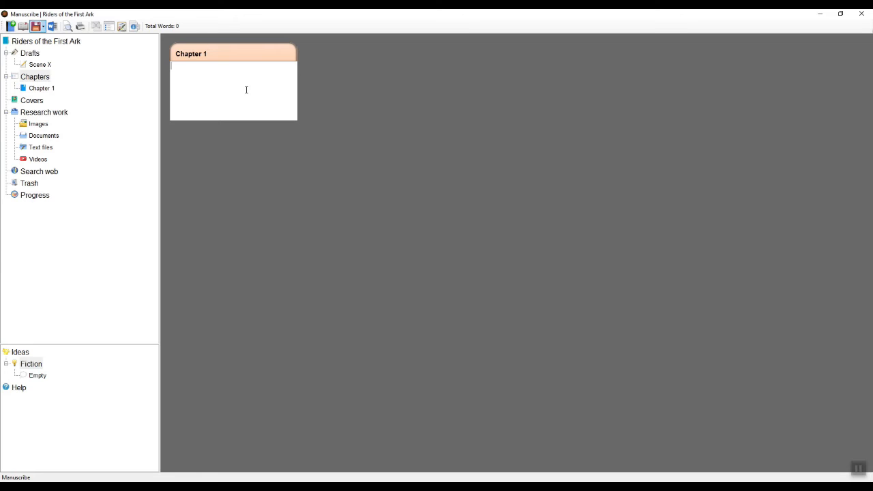
{"action": "type", "text": "Introducing hero"}
Step: Open Chapter 1 and write "This is the first day" on its page
{"action": "left_click", "coordinate": [47, 90]}
{"action": "left_click", "coordinate": [48, 79]}
{"action": "left_click", "coordinate": [48, 90]}
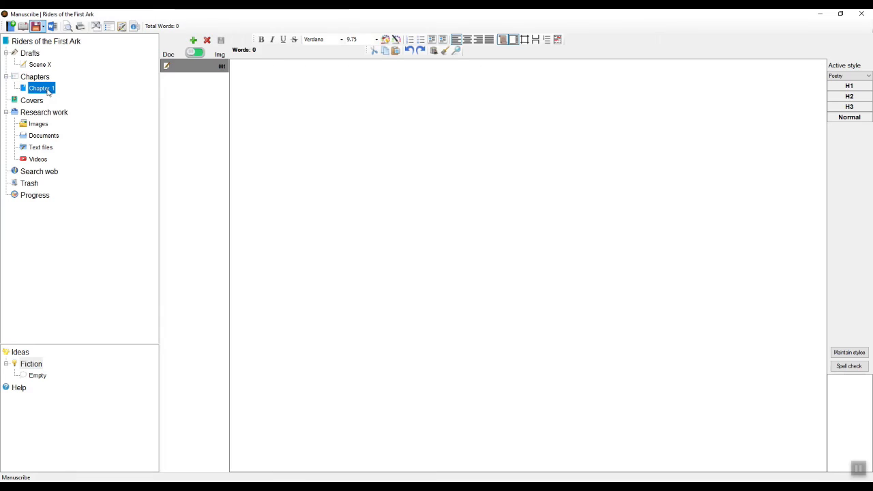
{"action": "left_click", "coordinate": [313, 135]}
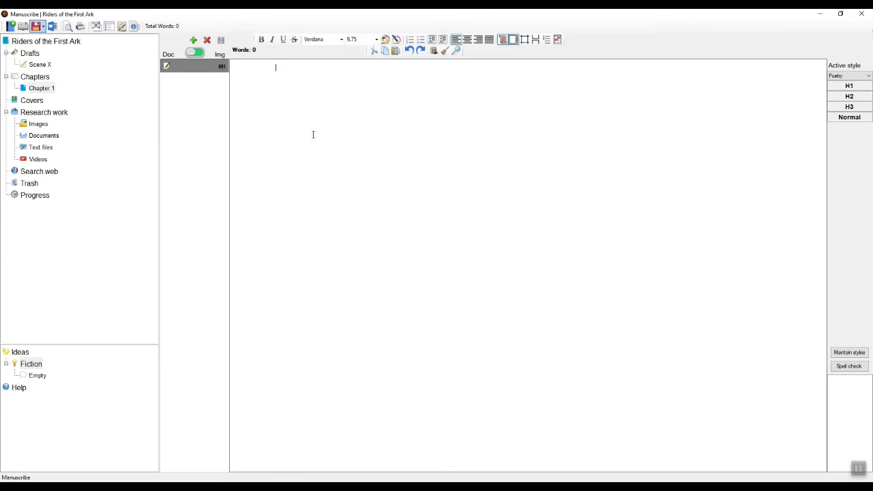
{"action": "type", "text": "This is the first day"}
Step: Apply the H1 style of the TMind style set to the line "This is the first day" and centre it
{"action": "key", "text": "ctrl+a"}
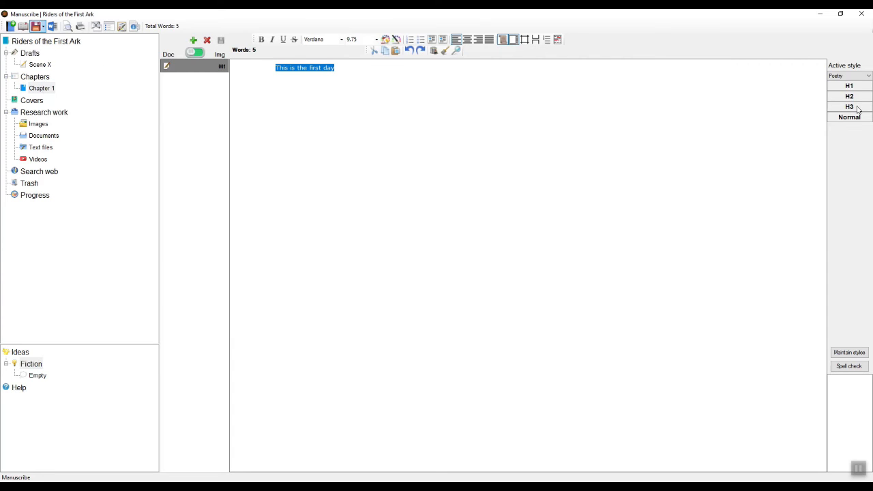
{"action": "left_click", "coordinate": [849, 76]}
{"action": "left_click", "coordinate": [844, 99]}
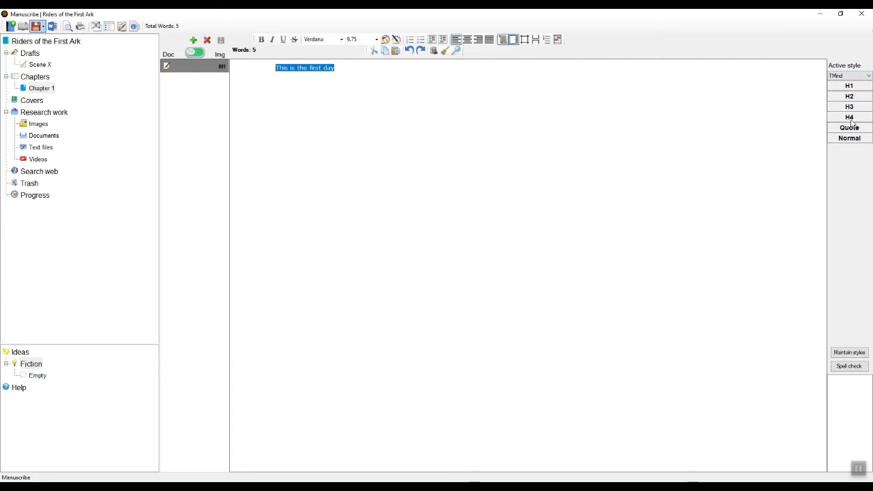
{"action": "left_click", "coordinate": [849, 85]}
{"action": "left_click", "coordinate": [393, 127]}
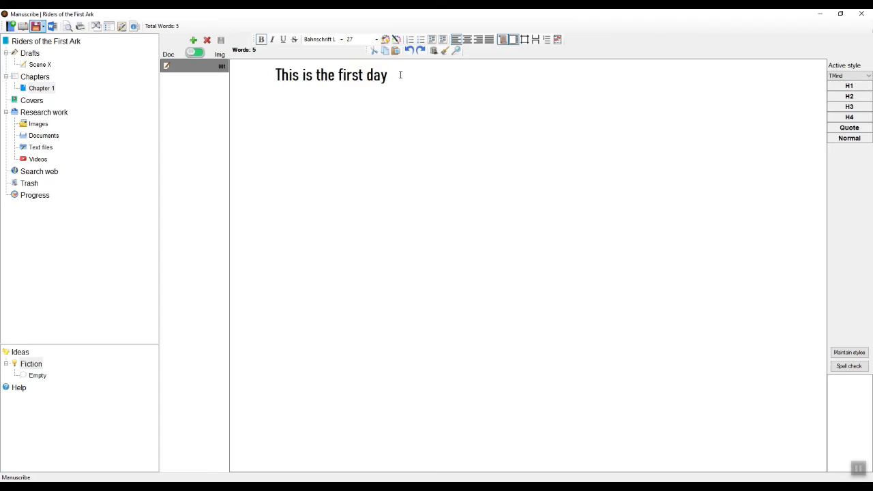
{"action": "left_click_drag", "start_coordinate": [400, 74], "coordinate": [197, 75]}
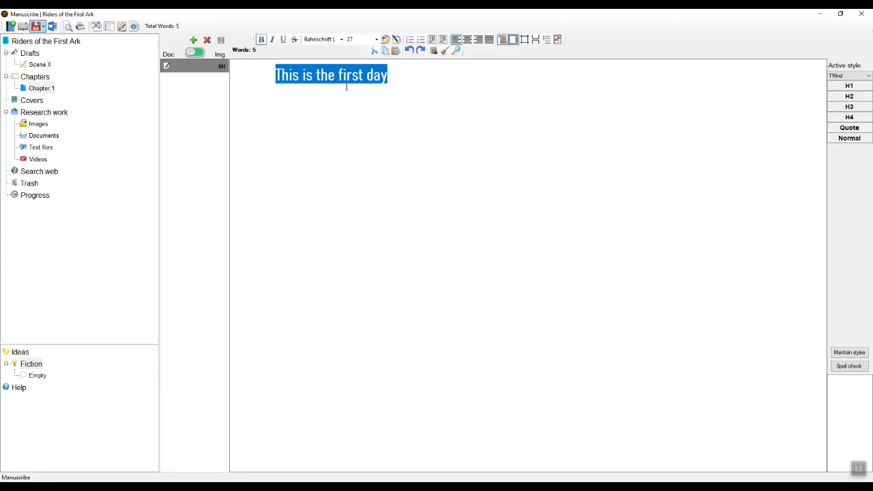
{"action": "left_click", "coordinate": [467, 40]}
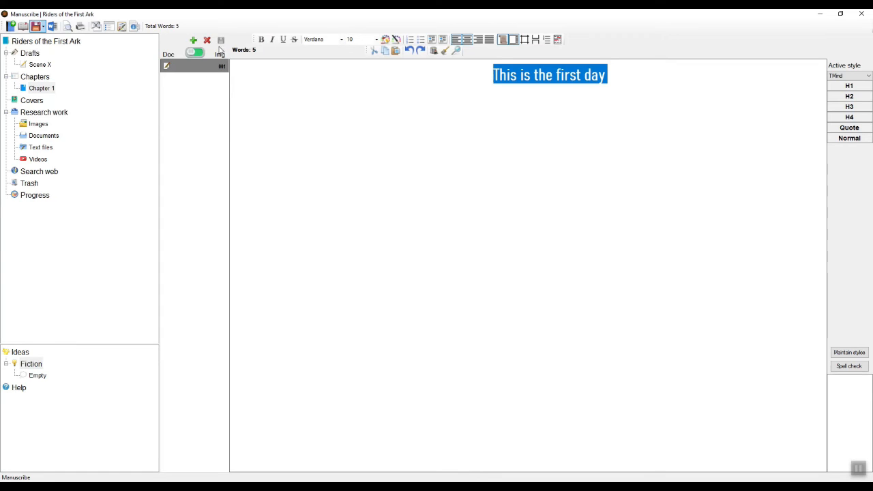
Step: Save the book, and move the Scene X draft from Drafts to Chapters
{"action": "left_click", "coordinate": [37, 29]}
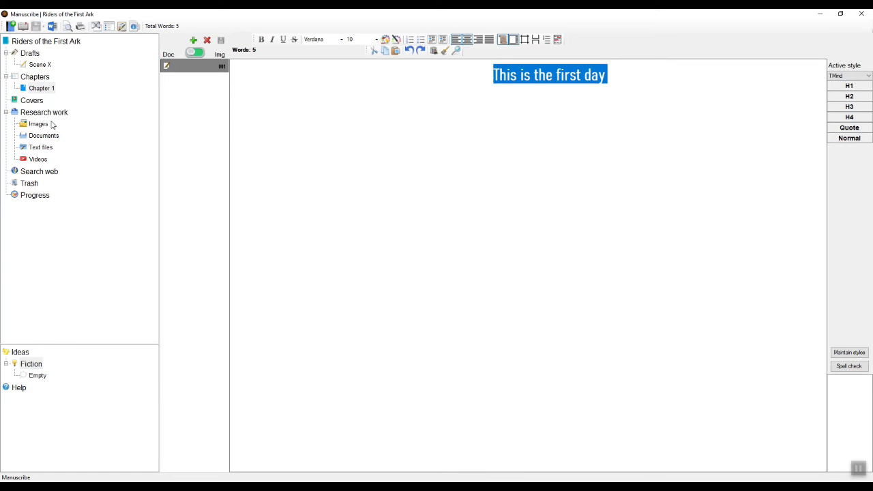
{"action": "left_click", "coordinate": [42, 66]}
{"action": "right_click", "coordinate": [41, 66]}
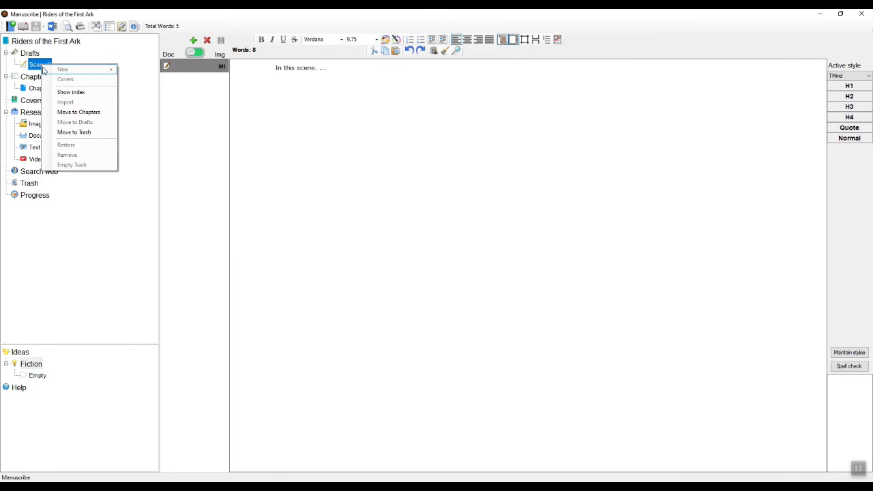
{"action": "left_click", "coordinate": [71, 112]}
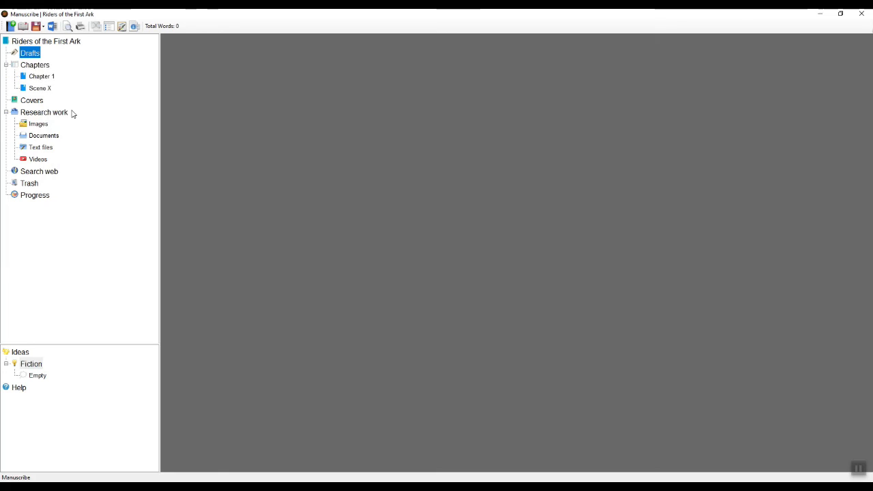
{"action": "left_click", "coordinate": [48, 90]}
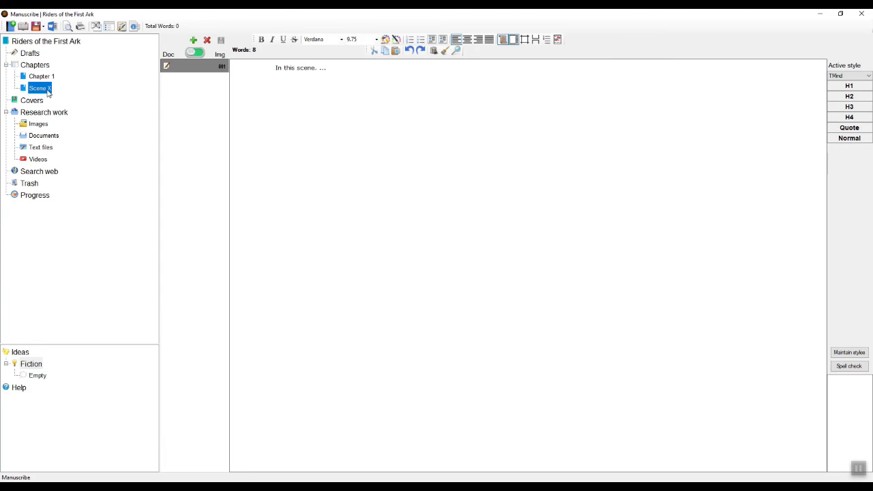
Step: Retitle the Scene X index card under Chapters as "Chapter 2"
{"action": "left_click", "coordinate": [42, 66]}
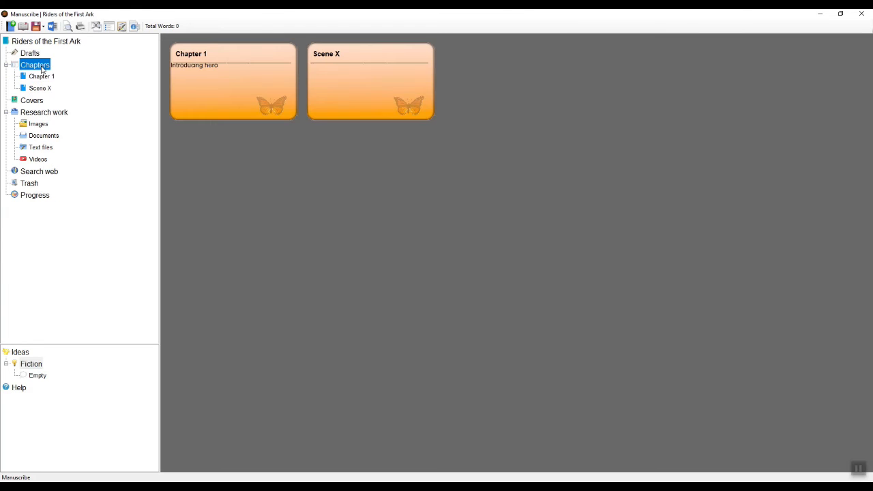
{"action": "left_click", "coordinate": [326, 58]}
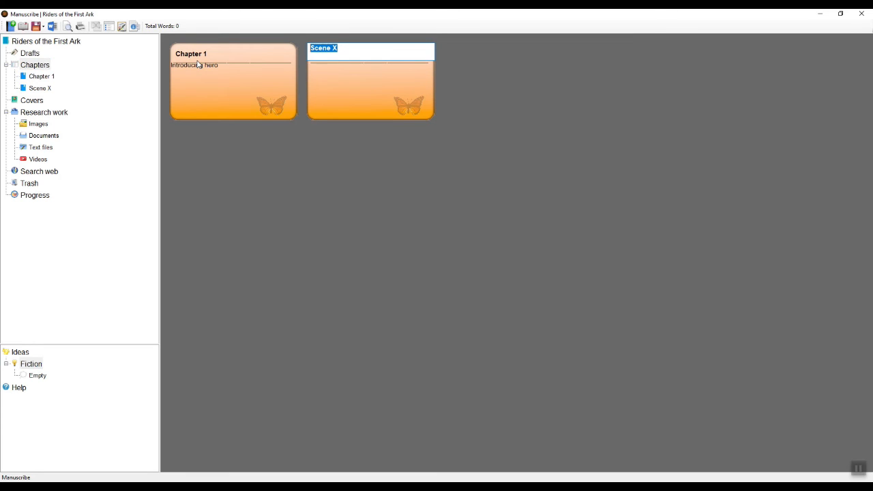
{"action": "type", "text": "Chapter 2"}
{"action": "left_click", "coordinate": [330, 99]}
Step: Move Chapter 2 to Trash and view its card there
{"action": "left_click", "coordinate": [47, 93]}
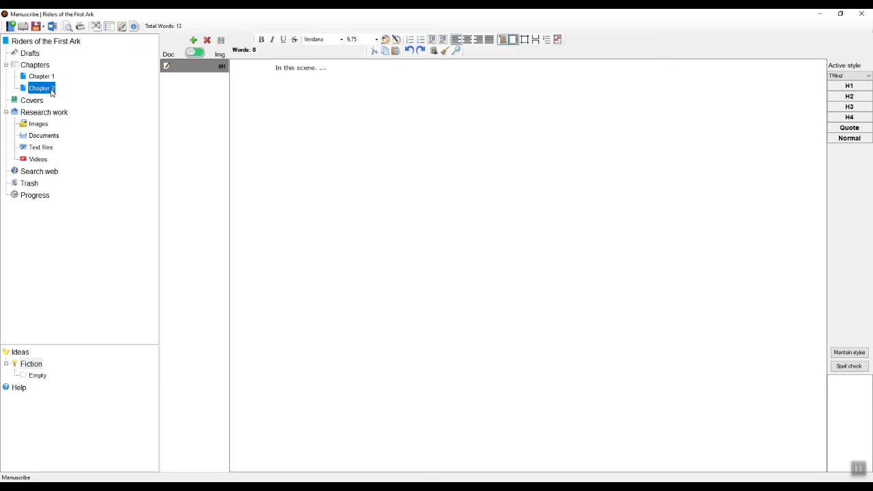
{"action": "right_click", "coordinate": [51, 92]}
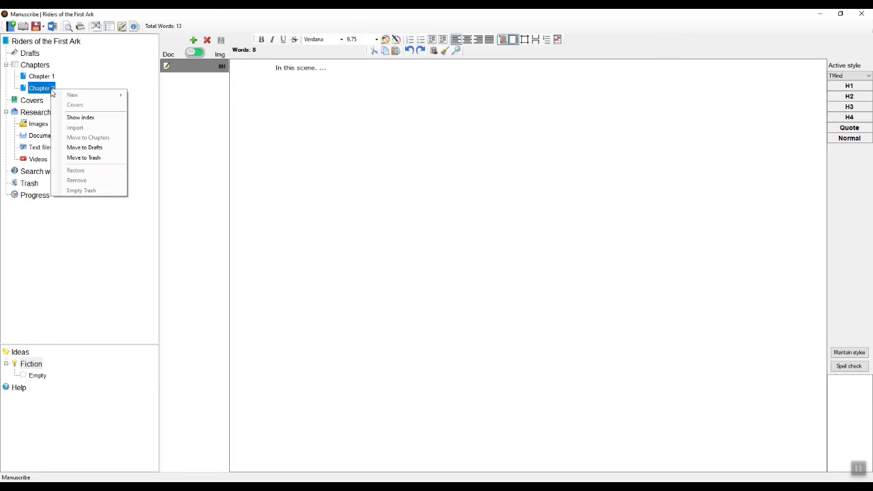
{"action": "left_click", "coordinate": [92, 156]}
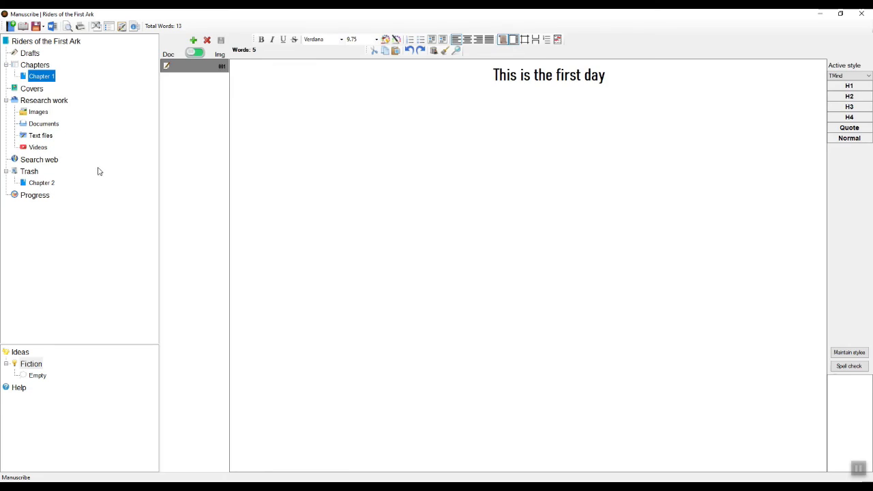
{"action": "left_click", "coordinate": [40, 184]}
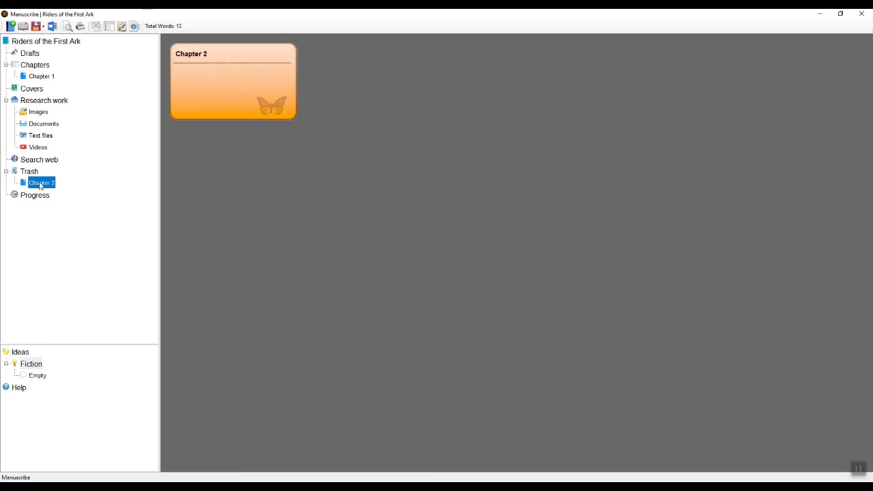
Step: Restore Chapter 2 from Trash and open it under Chapters
{"action": "right_click", "coordinate": [37, 175]}
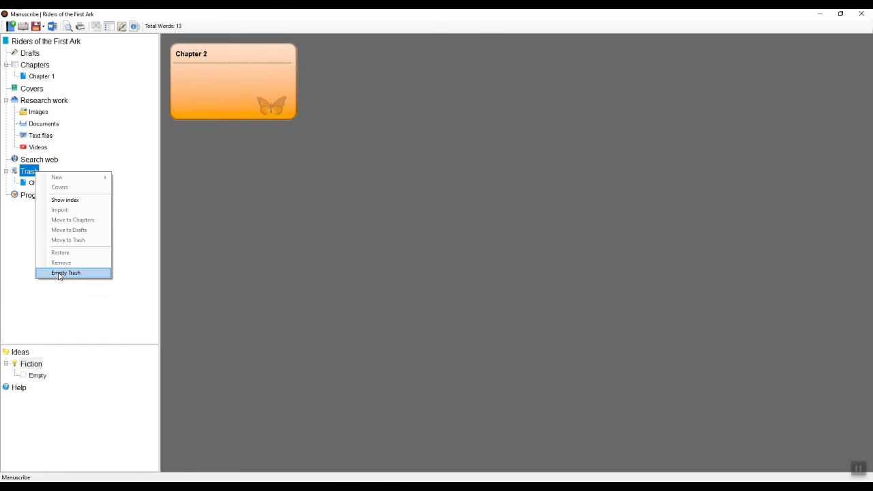
{"action": "left_click", "coordinate": [31, 184]}
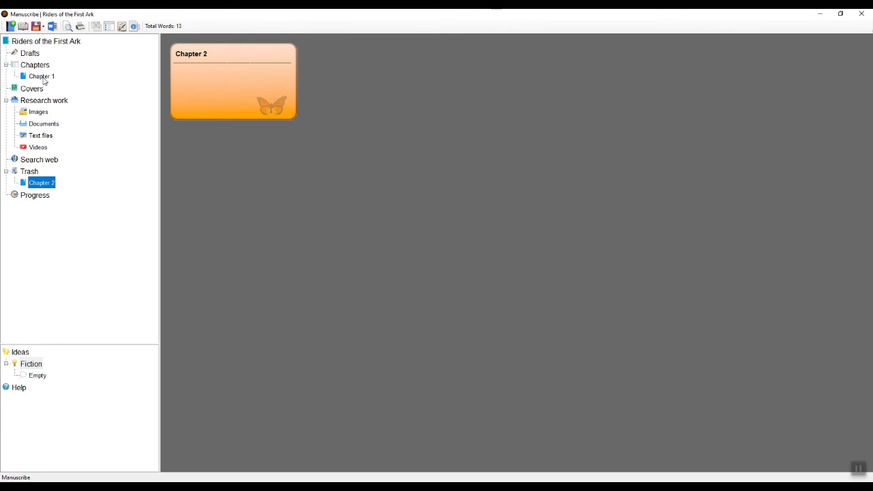
{"action": "right_click", "coordinate": [40, 185]}
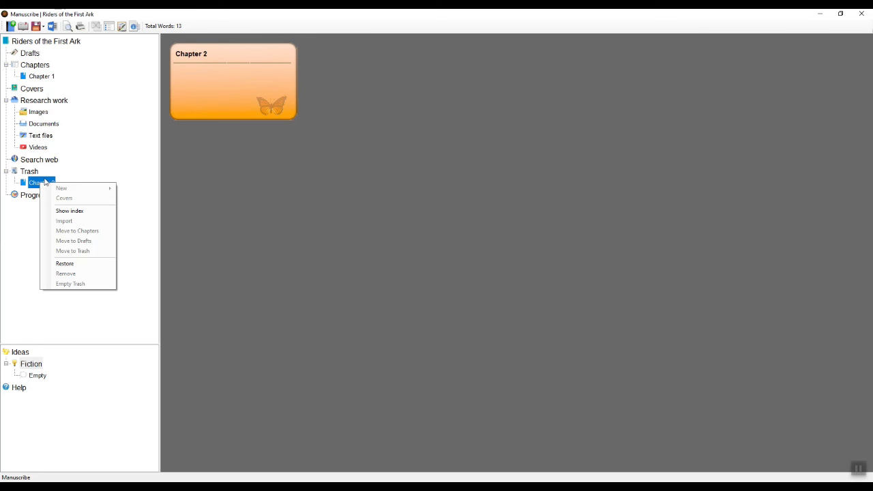
{"action": "left_click", "coordinate": [72, 261]}
{"action": "left_click", "coordinate": [42, 89]}
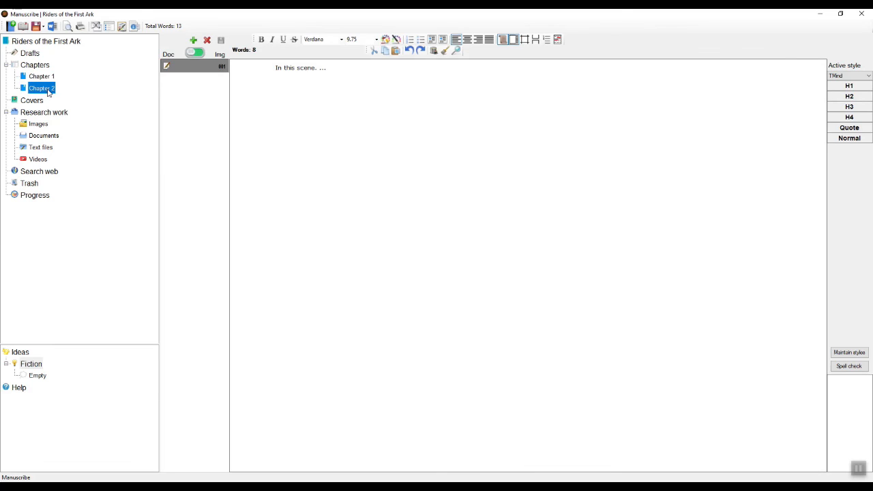
Step: Look through Drafts and the Research work section, including its Images and Documents collections
{"action": "left_click", "coordinate": [34, 56]}
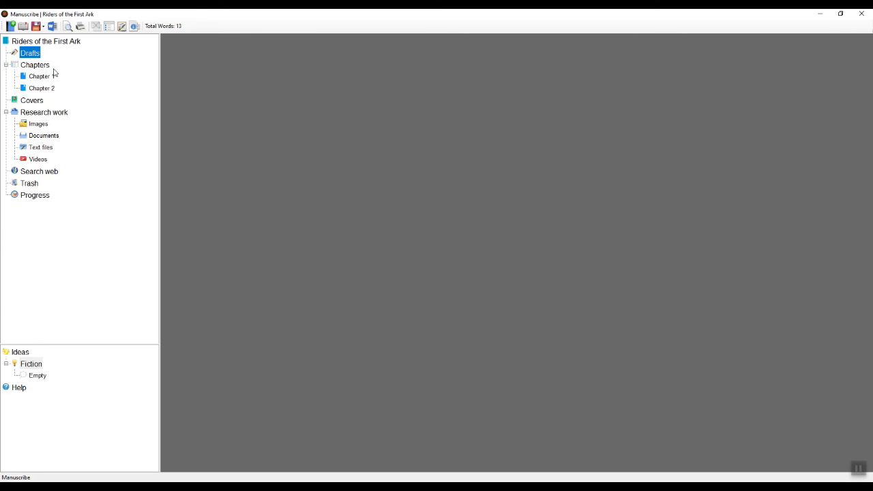
{"action": "left_click", "coordinate": [49, 116]}
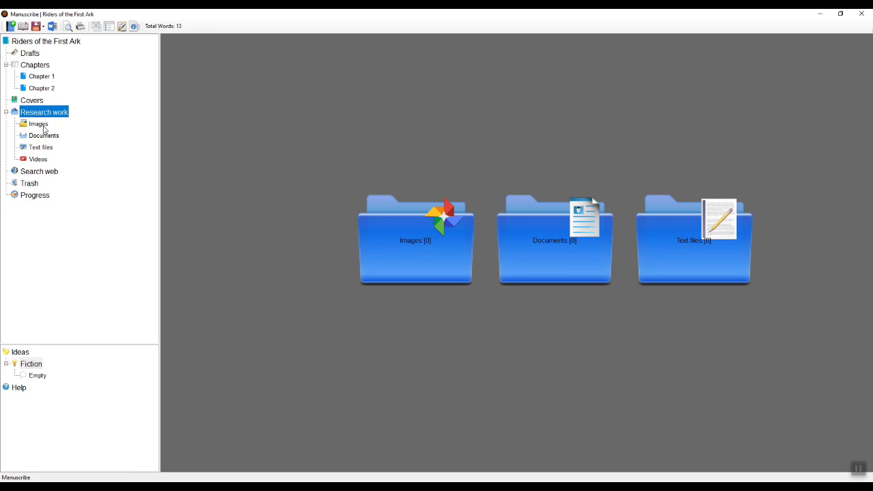
{"action": "left_click", "coordinate": [45, 127]}
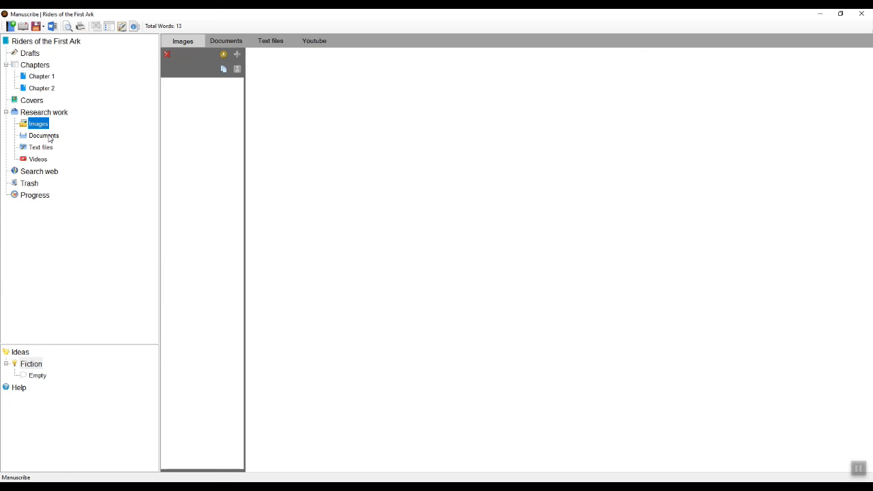
{"action": "left_click", "coordinate": [223, 45]}
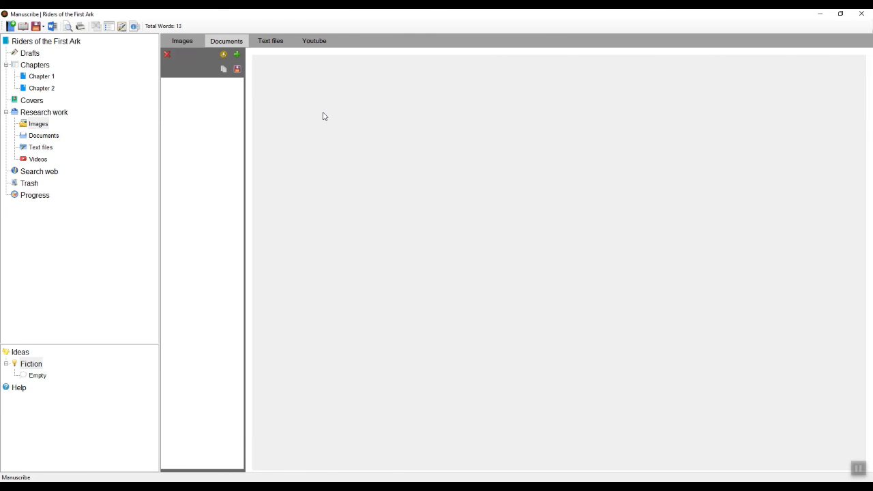
Step: Open the built-in web search and examine its address bar and Google search box
{"action": "left_click", "coordinate": [49, 176]}
{"action": "left_click", "coordinate": [332, 41]}
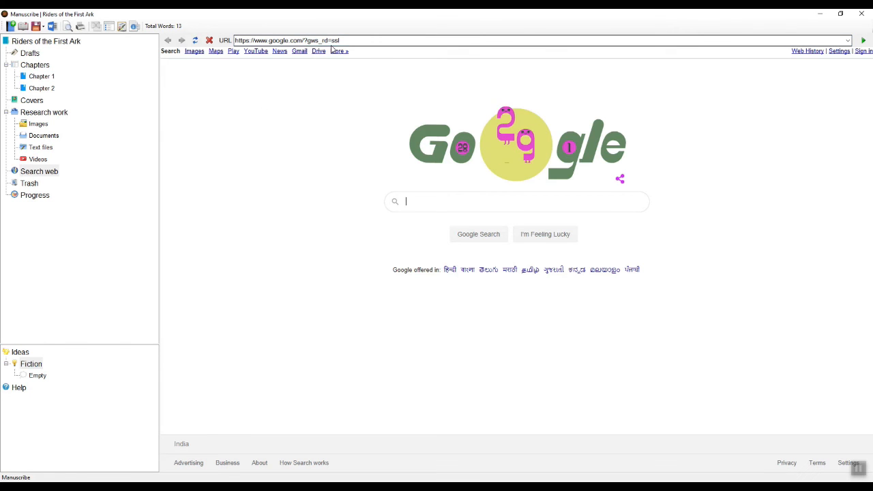
{"action": "left_click", "coordinate": [436, 205]}
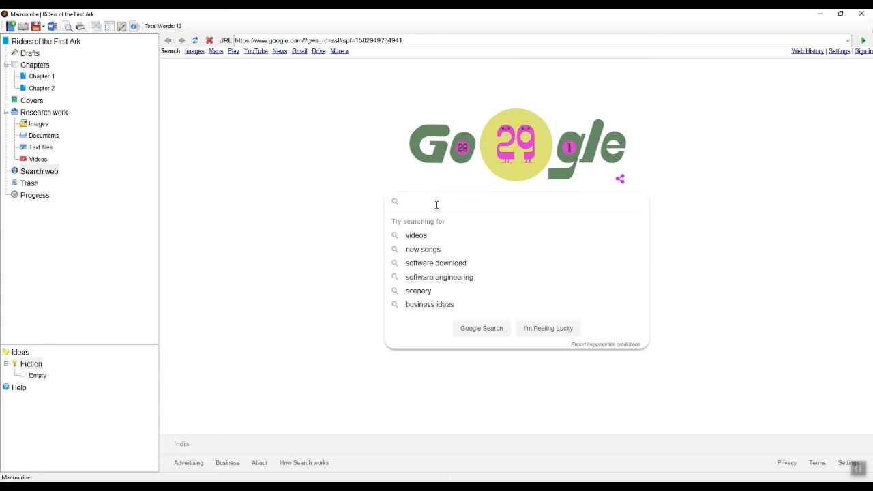
{"action": "left_click", "coordinate": [326, 202]}
Step: View the book's word-count progress table and save the book
{"action": "left_click", "coordinate": [45, 198]}
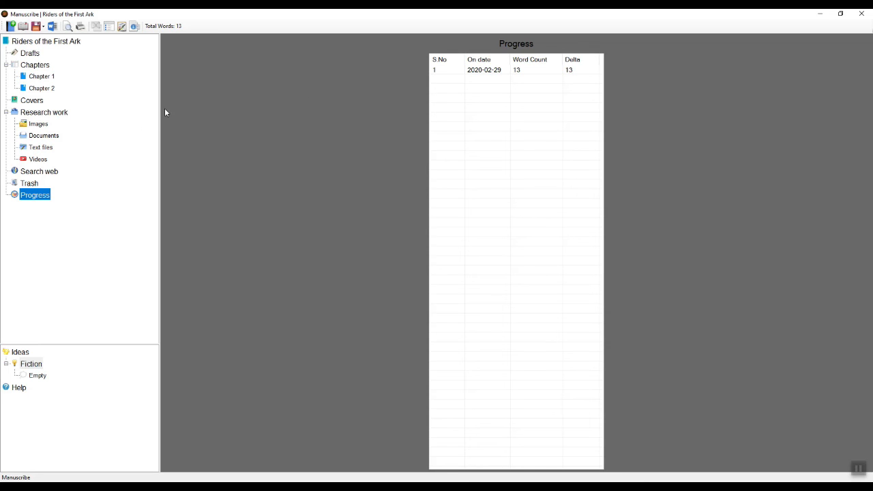
{"action": "left_click", "coordinate": [37, 28]}
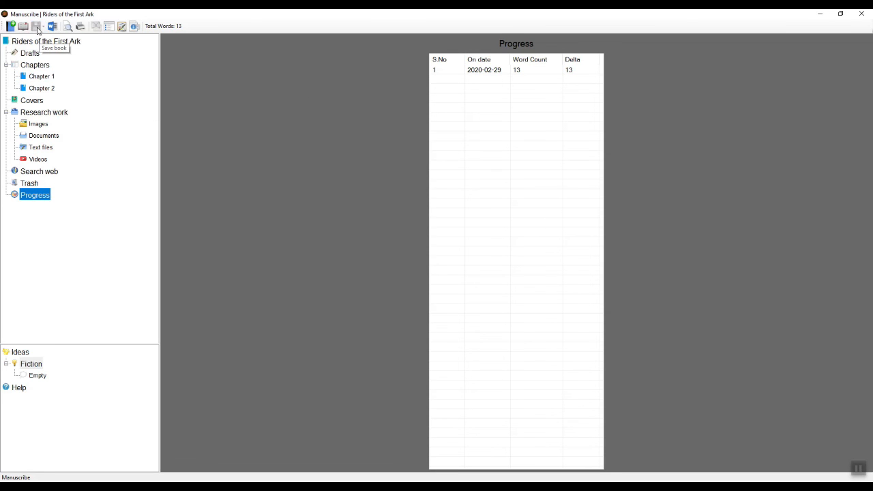